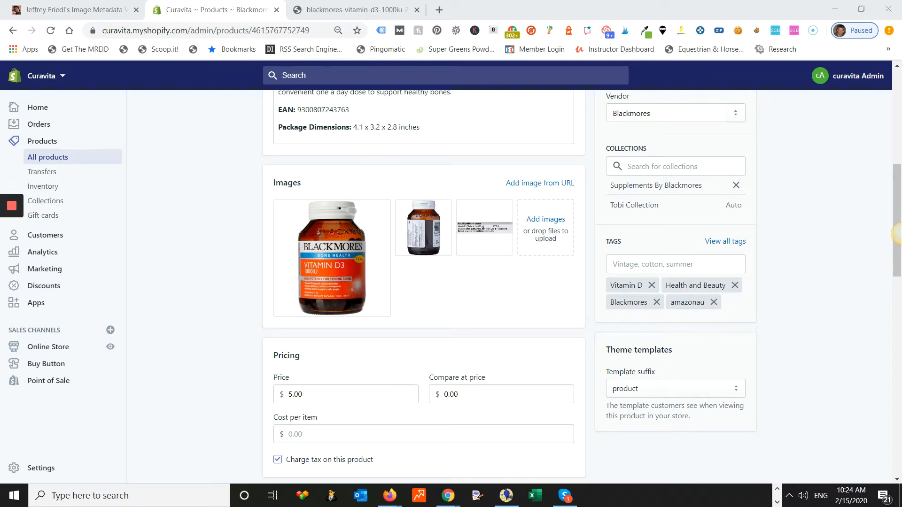
Open the detailed properties of the best bone broth australia image and inspect its Title, Subject and Comments metadata
{"action": "left_click", "coordinate": [901, 233]}
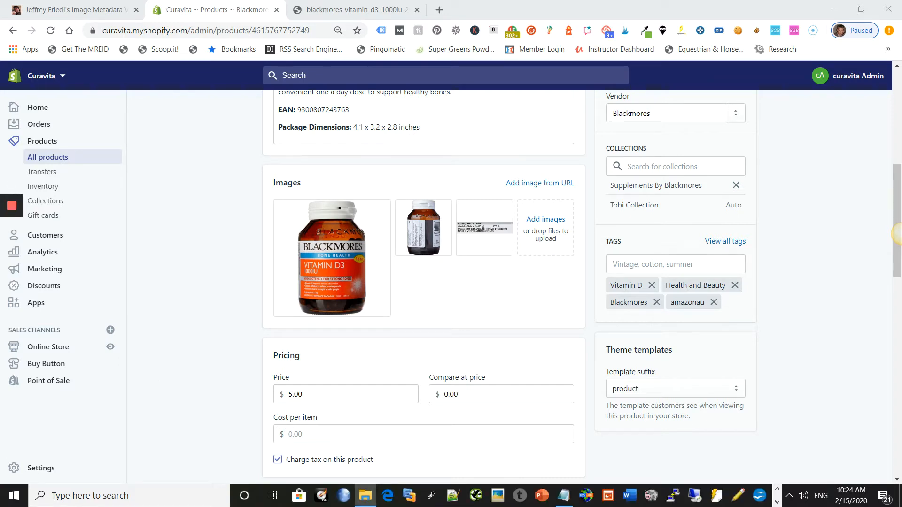
{"action": "left_click_drag", "start_coordinate": [0, 141], "coordinate": [593, 133]}
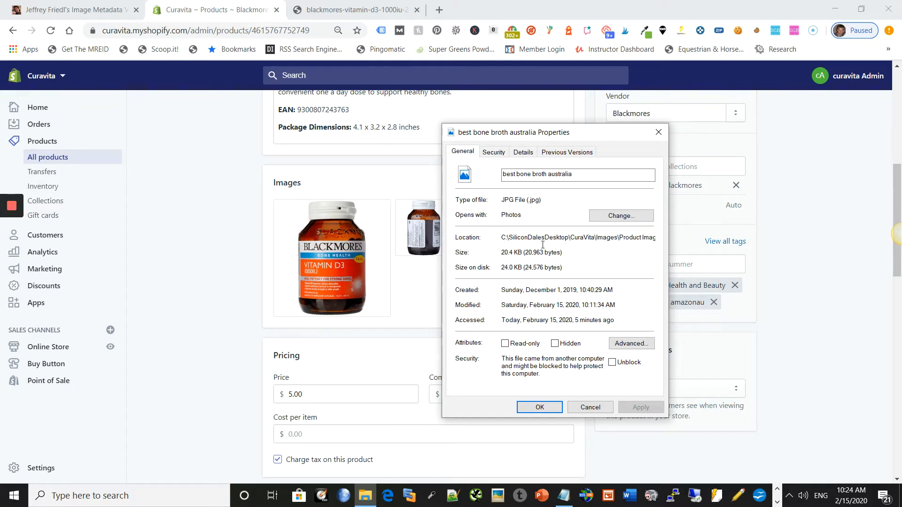
{"action": "left_click", "coordinate": [522, 152]}
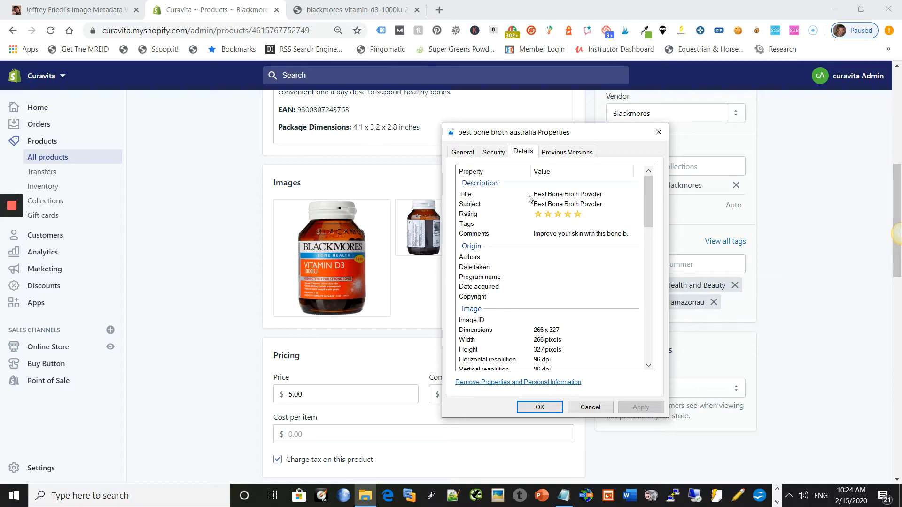
{"action": "left_click", "coordinate": [549, 194]}
{"action": "left_click", "coordinate": [498, 207]}
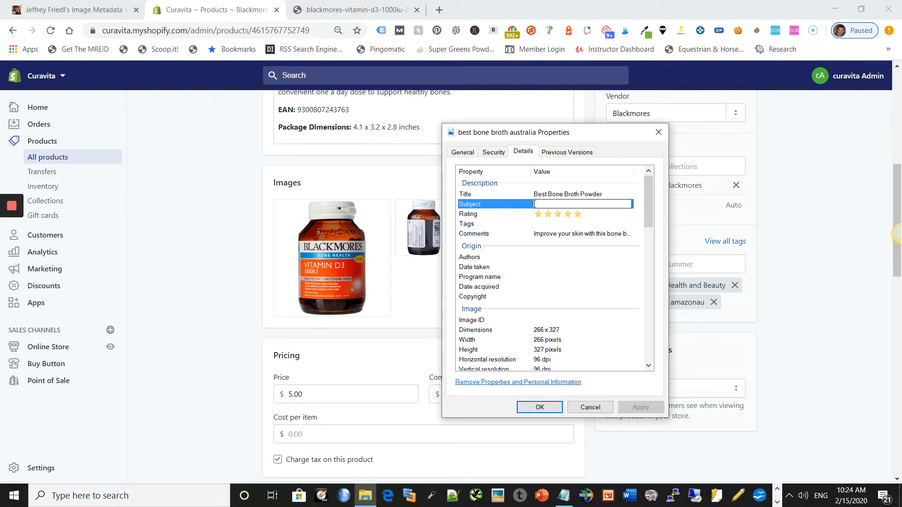
{"action": "left_click", "coordinate": [501, 235]}
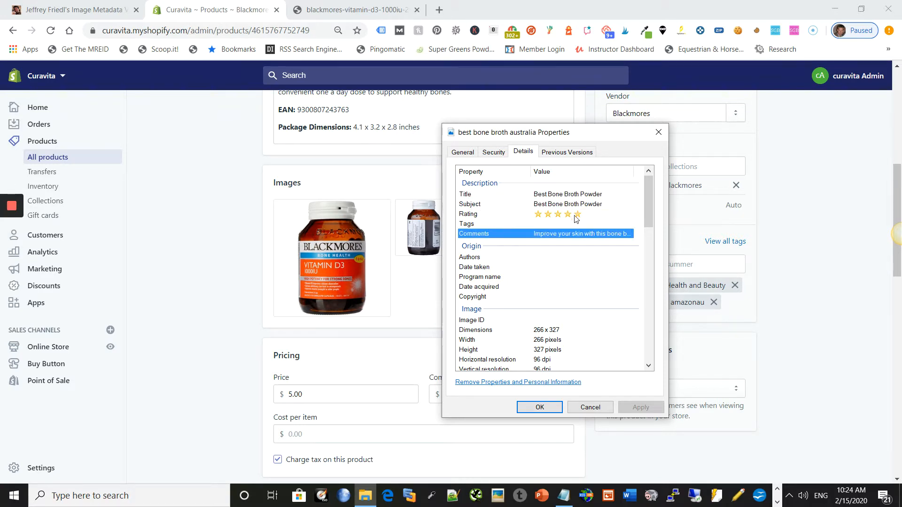
{"action": "left_click", "coordinate": [522, 235]}
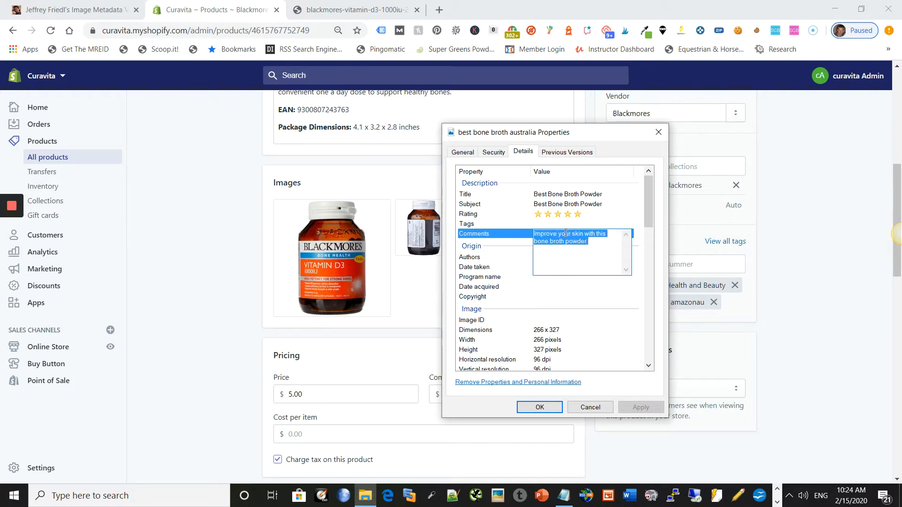
{"action": "left_click", "coordinate": [558, 322]}
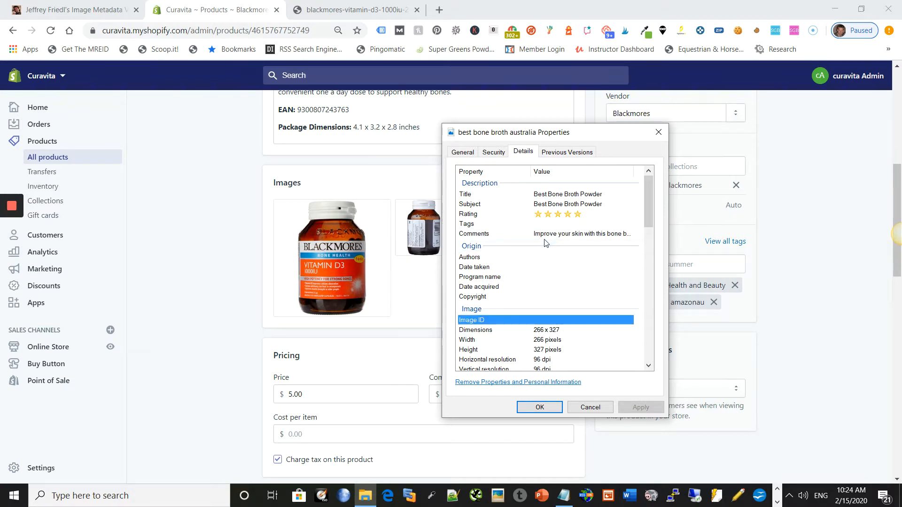
Examine the remaining origin, image, camera, advanced photo and file metadata fields of the bone broth image
{"action": "scroll", "coordinate": [507, 282], "scroll_direction": "down", "scroll_amount": 1}
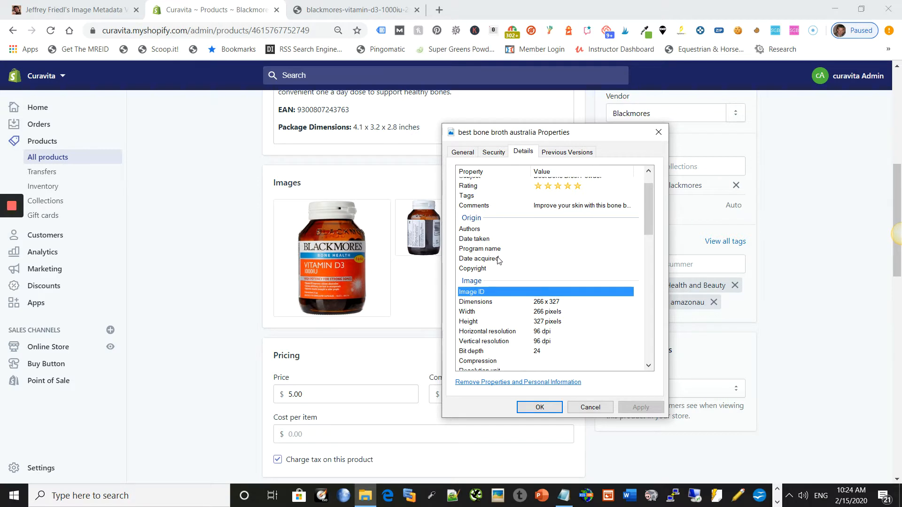
{"action": "scroll", "coordinate": [499, 262], "scroll_direction": "up", "scroll_amount": 1}
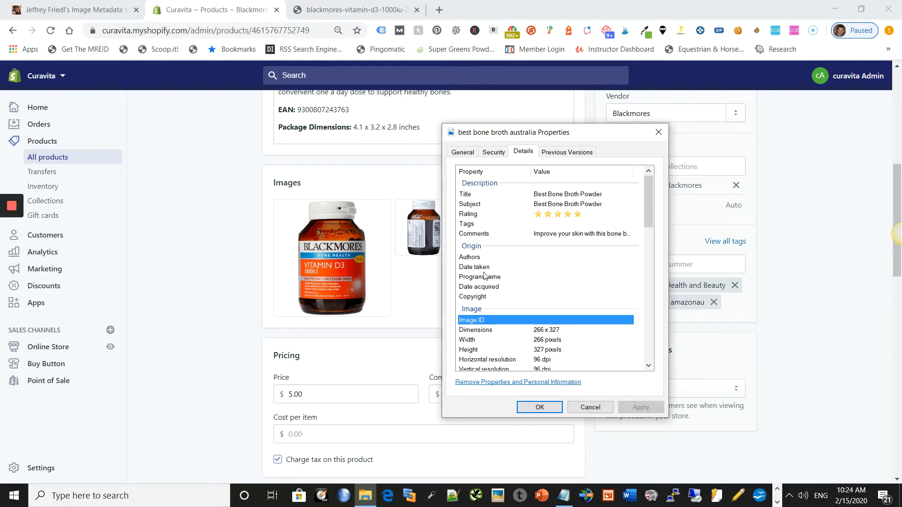
{"action": "scroll", "coordinate": [516, 289], "scroll_direction": "down", "scroll_amount": 1}
{"action": "scroll", "coordinate": [498, 272], "scroll_direction": "up", "scroll_amount": 1}
{"action": "scroll", "coordinate": [498, 268], "scroll_direction": "down", "scroll_amount": 3}
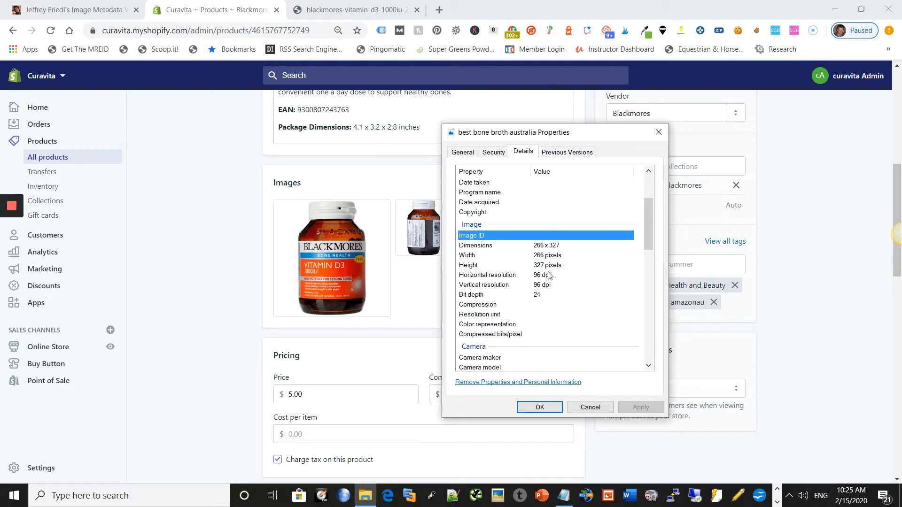
{"action": "scroll", "coordinate": [543, 289], "scroll_direction": "down", "scroll_amount": 10}
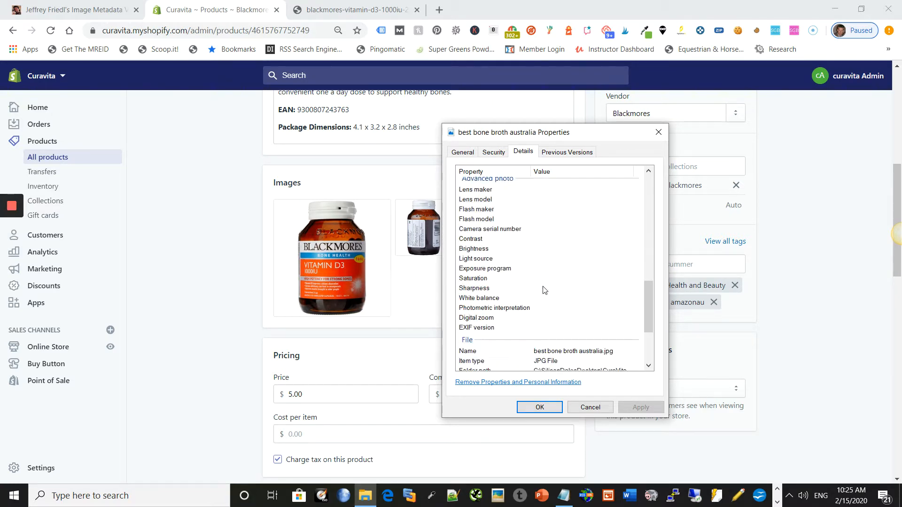
{"action": "scroll", "coordinate": [536, 292], "scroll_direction": "up", "scroll_amount": 2}
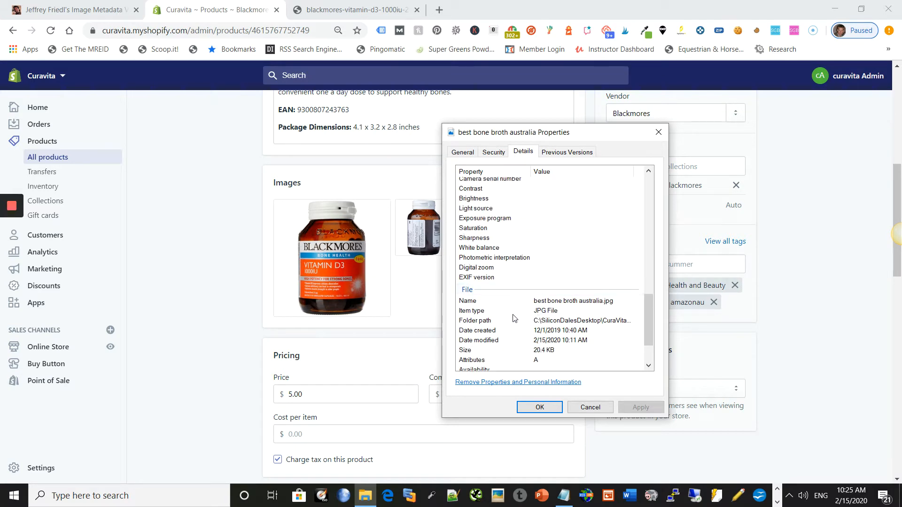
{"action": "scroll", "coordinate": [516, 323], "scroll_direction": "down", "scroll_amount": 1}
{"action": "scroll", "coordinate": [515, 323], "scroll_direction": "down", "scroll_amount": 1}
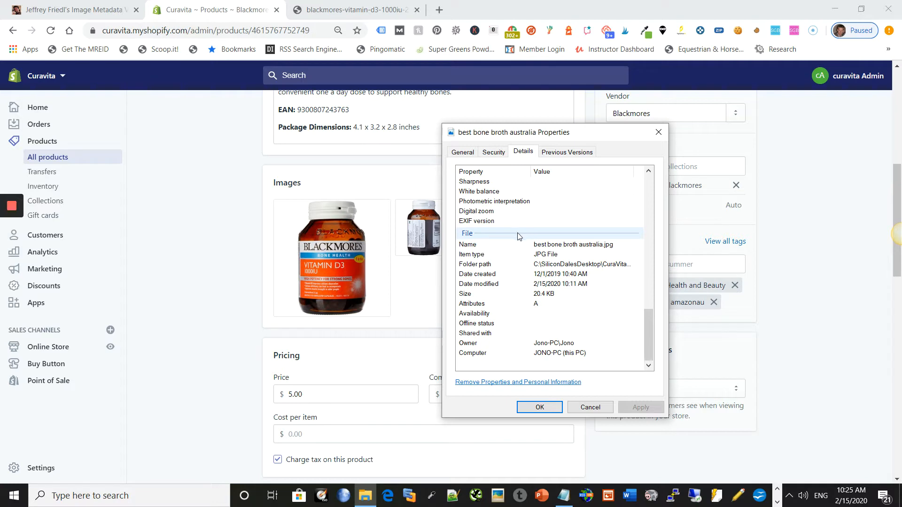
{"action": "scroll", "coordinate": [572, 233], "scroll_direction": "up", "scroll_amount": 1}
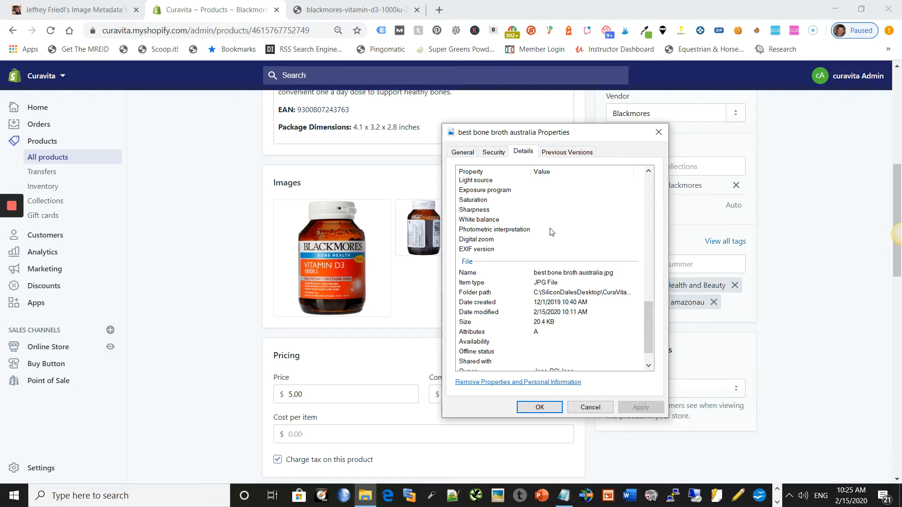
{"action": "left_click", "coordinate": [536, 221]}
{"action": "scroll", "coordinate": [520, 229], "scroll_direction": "up", "scroll_amount": 1}
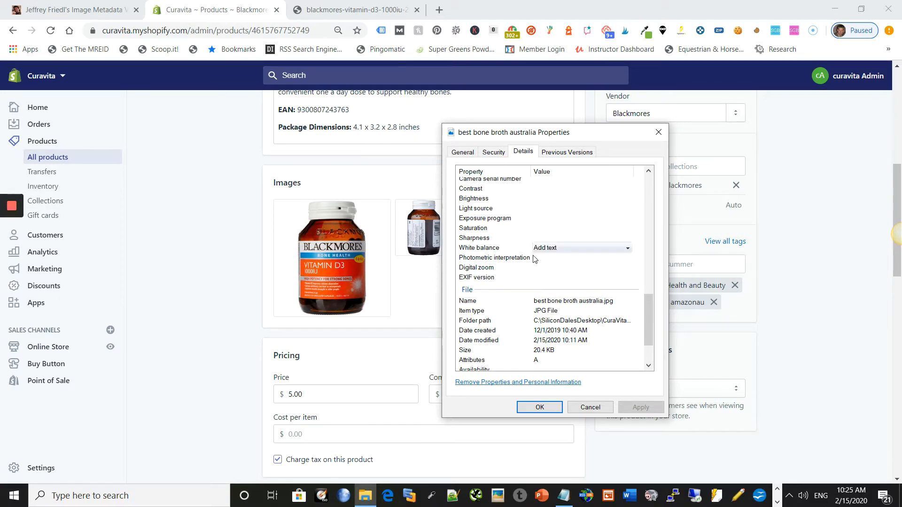
{"action": "scroll", "coordinate": [540, 259], "scroll_direction": "up", "scroll_amount": 6}
{"action": "scroll", "coordinate": [546, 258], "scroll_direction": "up", "scroll_amount": 9}
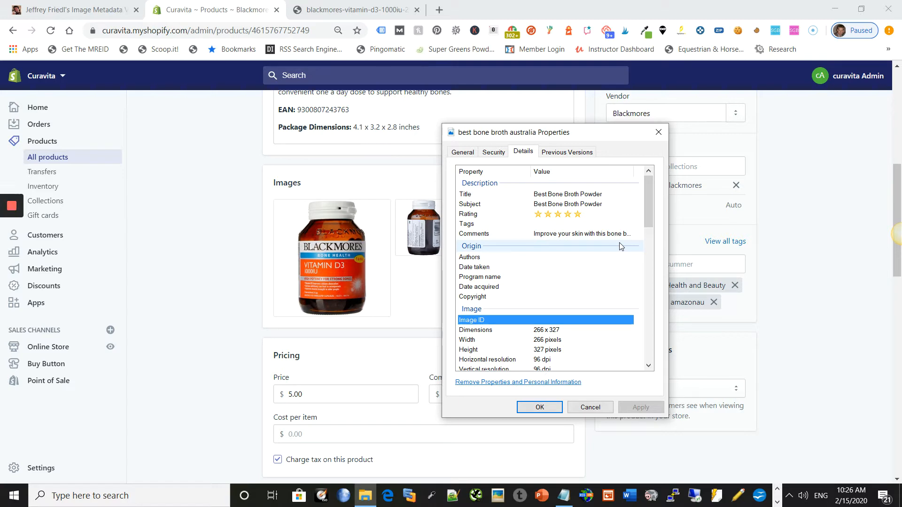
Check the Tags field of the bone broth image and close its properties without editing anything
{"action": "left_click", "coordinate": [610, 225]}
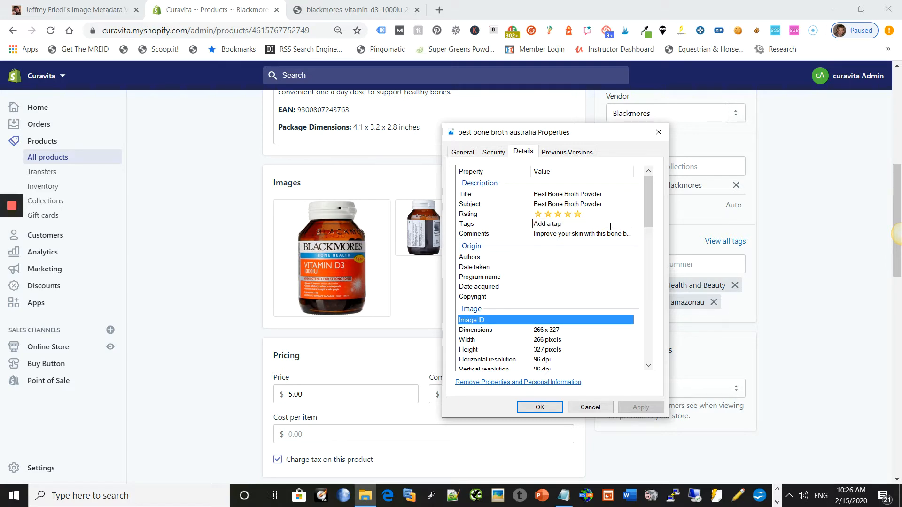
{"action": "left_click", "coordinate": [631, 202]}
{"action": "left_click", "coordinate": [648, 191]}
{"action": "mouse_move", "coordinate": [10, 230]}
{"action": "left_click", "coordinate": [658, 133]}
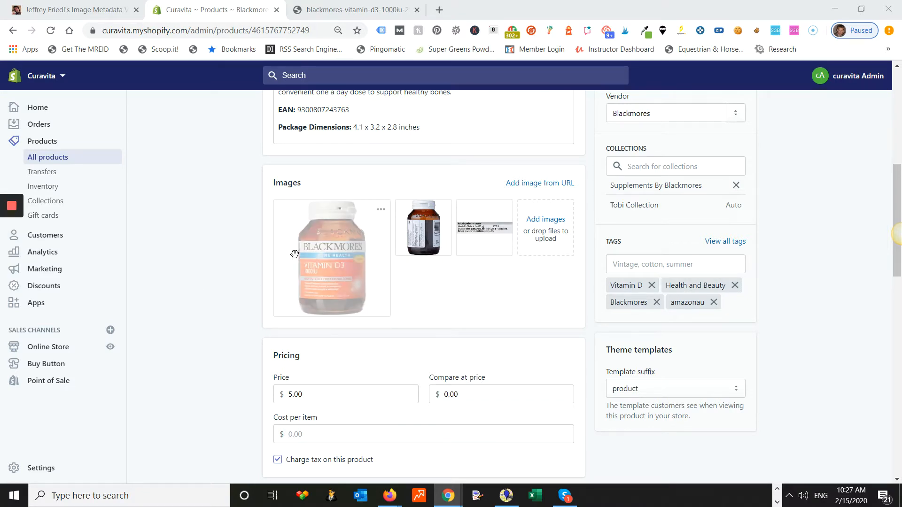
Preview the main Blackmores Vitamin D3 image in the product's Images section
{"action": "scroll", "coordinate": [208, 297], "scroll_direction": "up", "scroll_amount": 1}
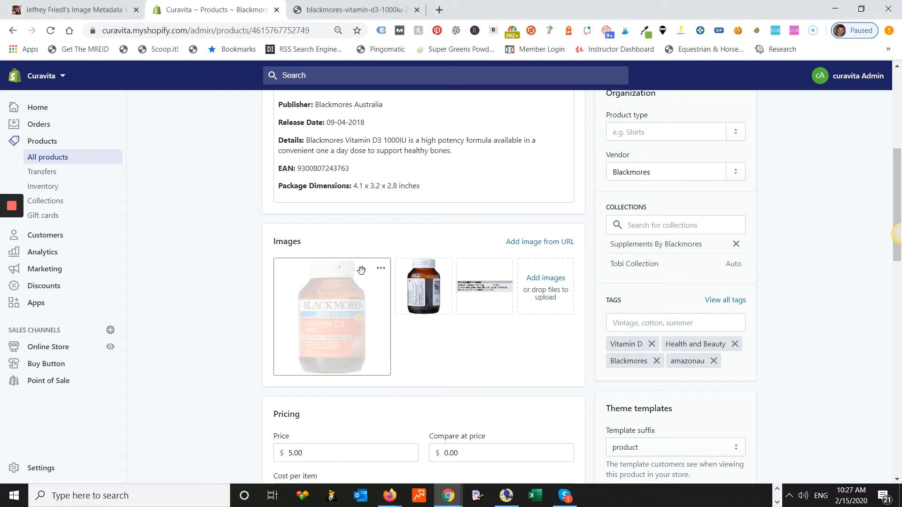
{"action": "left_click", "coordinate": [381, 268]}
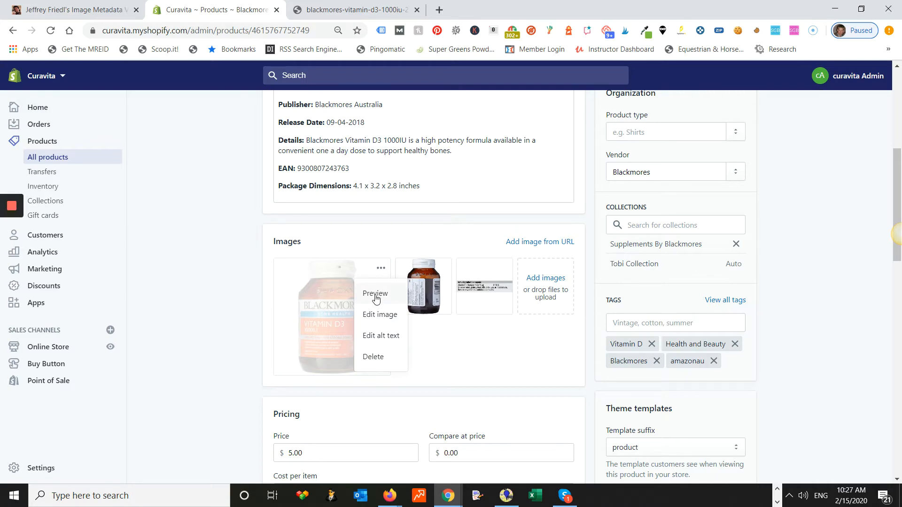
{"action": "left_click", "coordinate": [375, 295]}
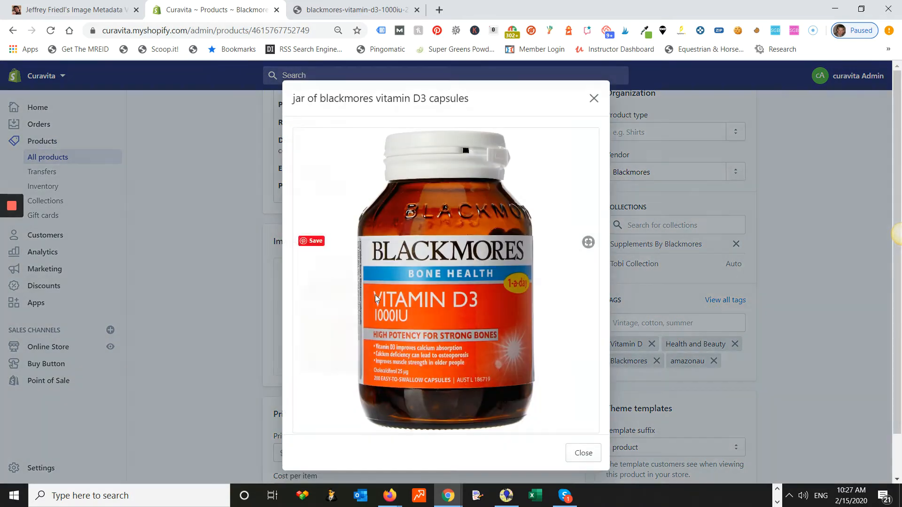
{"action": "right_click", "coordinate": [428, 229]}
{"action": "left_click", "coordinate": [445, 276]}
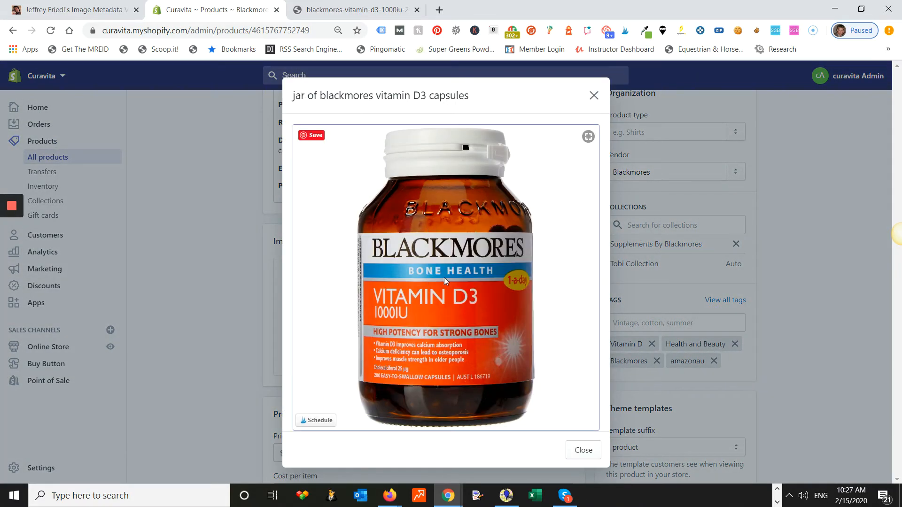
Switch to the full-size image page and highlight the image's file name, including the .jpg extension, in its web address
{"action": "left_click", "coordinate": [357, 9]}
{"action": "left_click", "coordinate": [128, 32]}
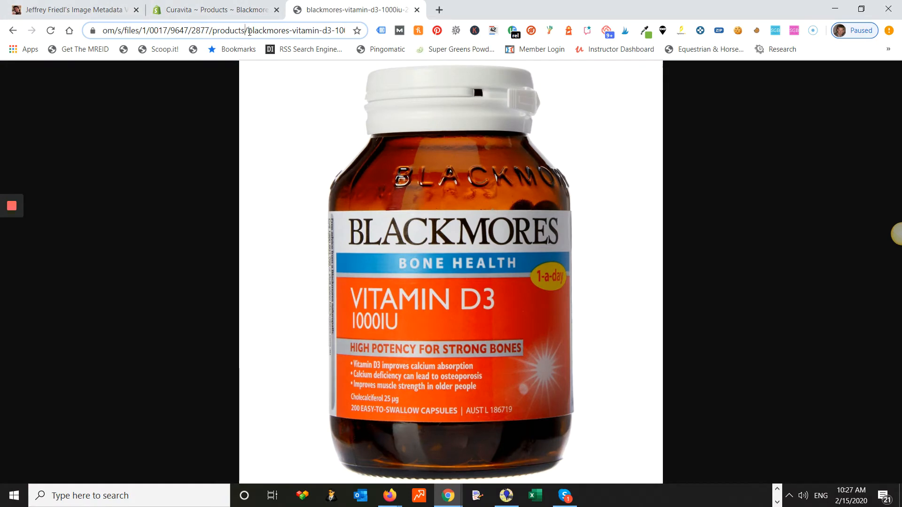
{"action": "left_click_drag", "start_coordinate": [247, 31], "coordinate": [322, 31]}
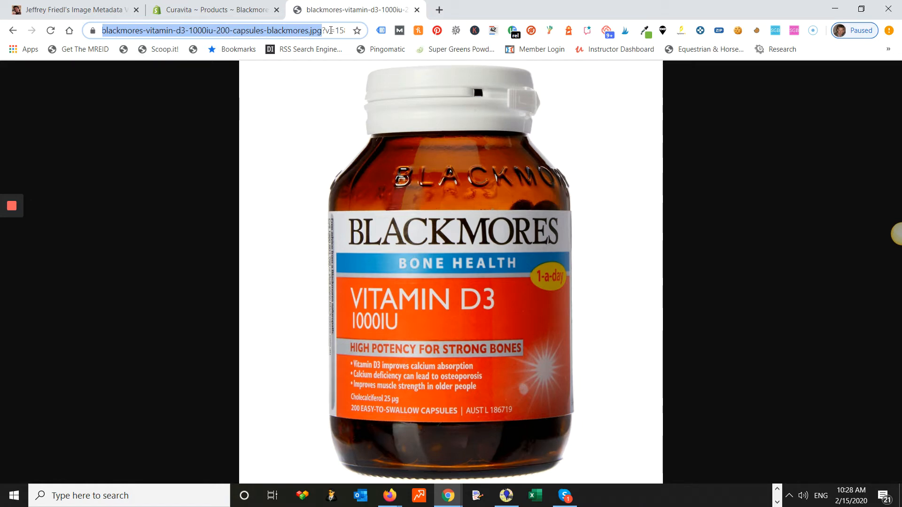
Return to the product's image preview, highlight the alt text shown as its title, and close the preview
{"action": "left_click", "coordinate": [221, 4]}
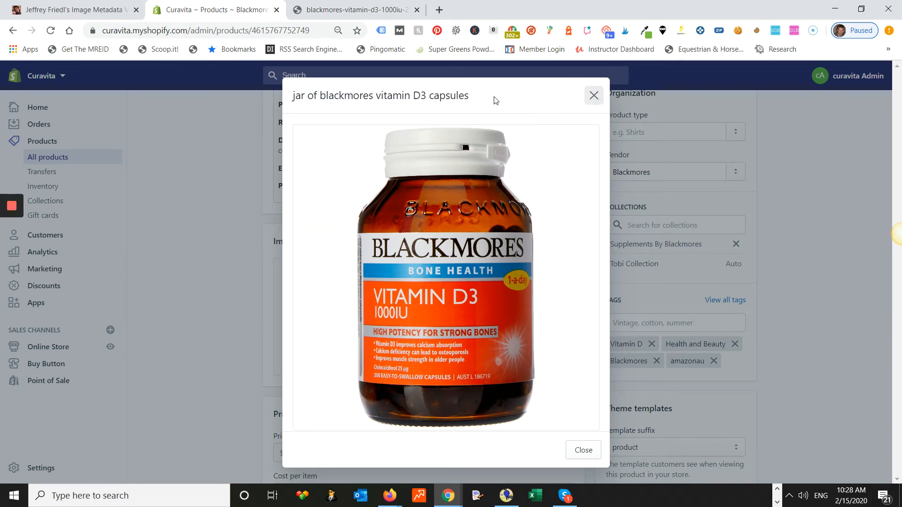
{"action": "left_click_drag", "start_coordinate": [493, 97], "coordinate": [292, 96]}
{"action": "triple_click", "coordinate": [293, 97]}
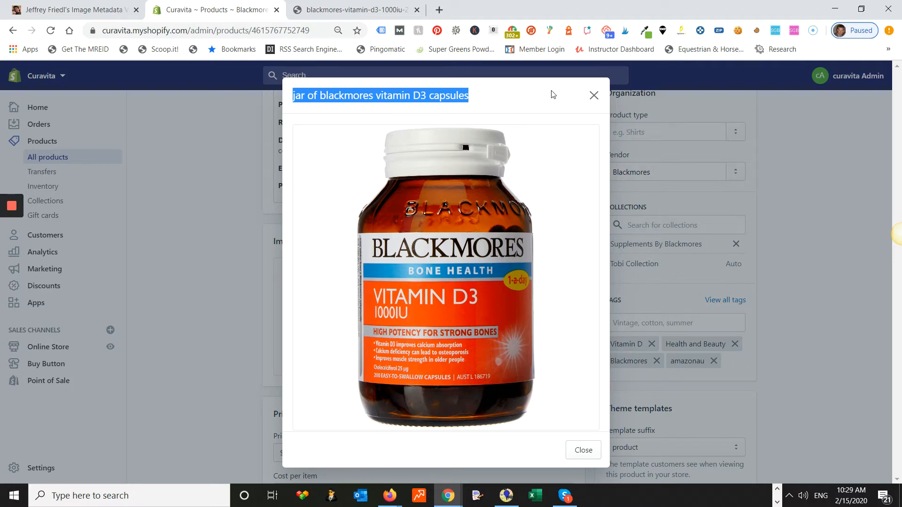
{"action": "left_click", "coordinate": [593, 99]}
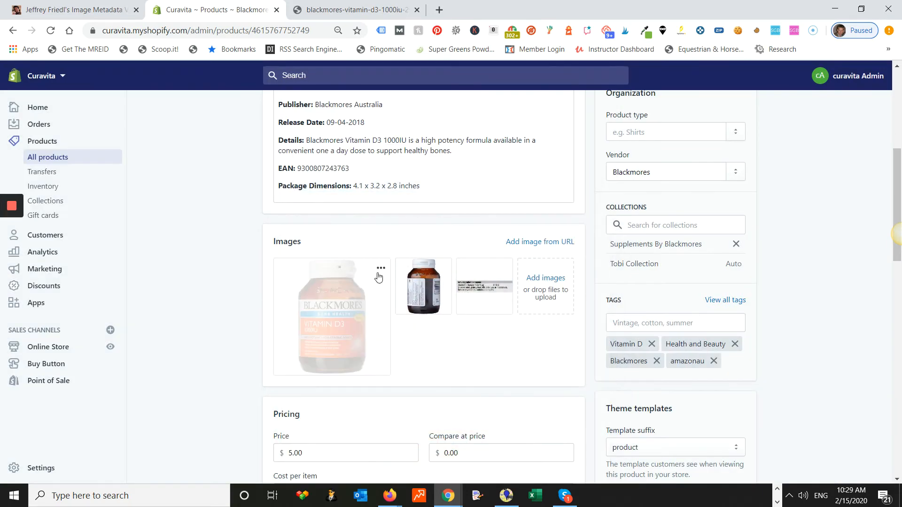
Review the alt text of the main Vitamin D3 product image and close the editor without saving
{"action": "left_click", "coordinate": [379, 268]}
{"action": "left_click", "coordinate": [372, 335]}
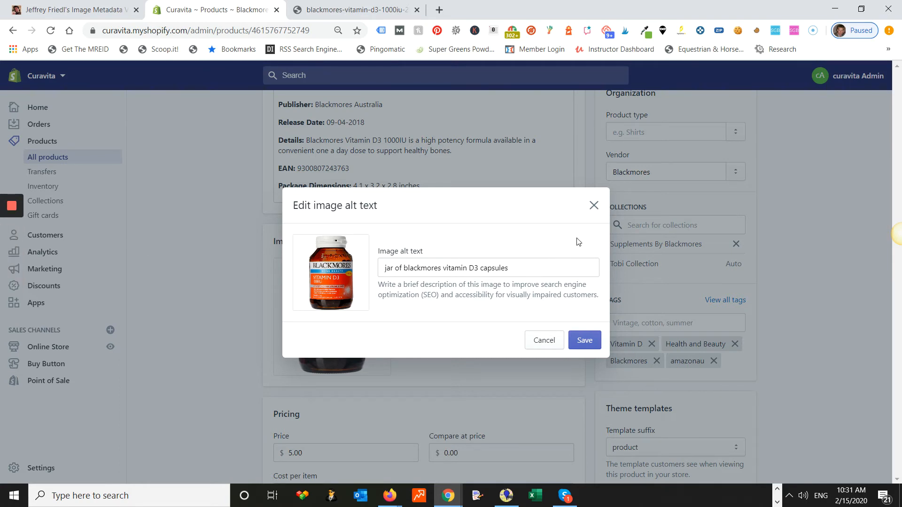
{"action": "left_click", "coordinate": [594, 206]}
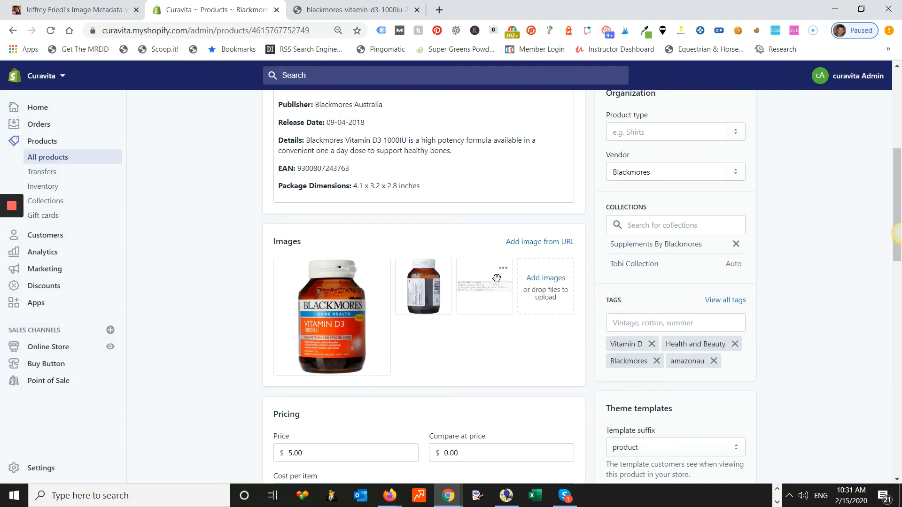
Review and highlight the alt text of the second product image, then close the editor without saving
{"action": "left_click", "coordinate": [441, 269]}
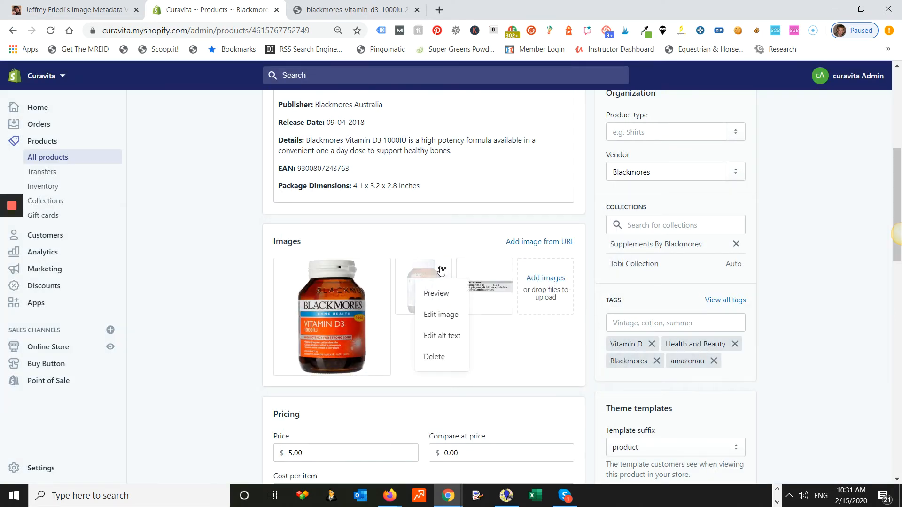
{"action": "left_click", "coordinate": [439, 336]}
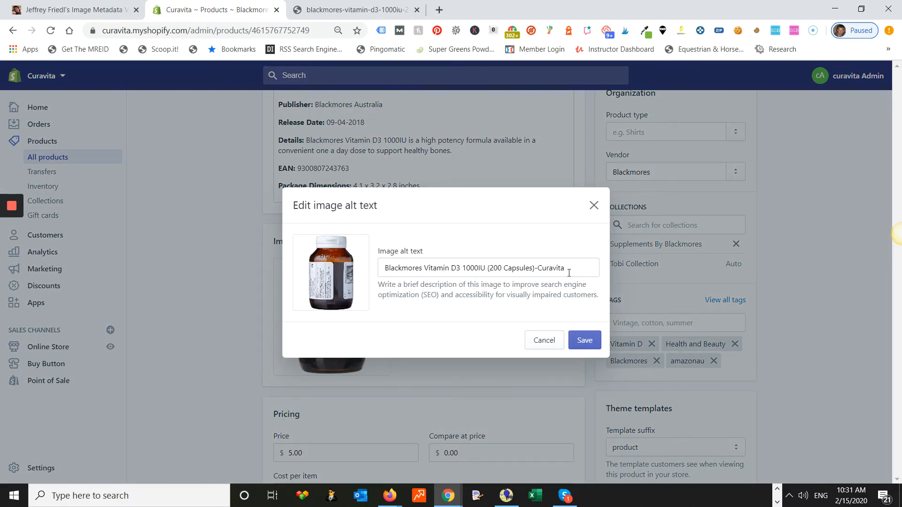
{"action": "left_click_drag", "start_coordinate": [569, 273], "coordinate": [380, 261]}
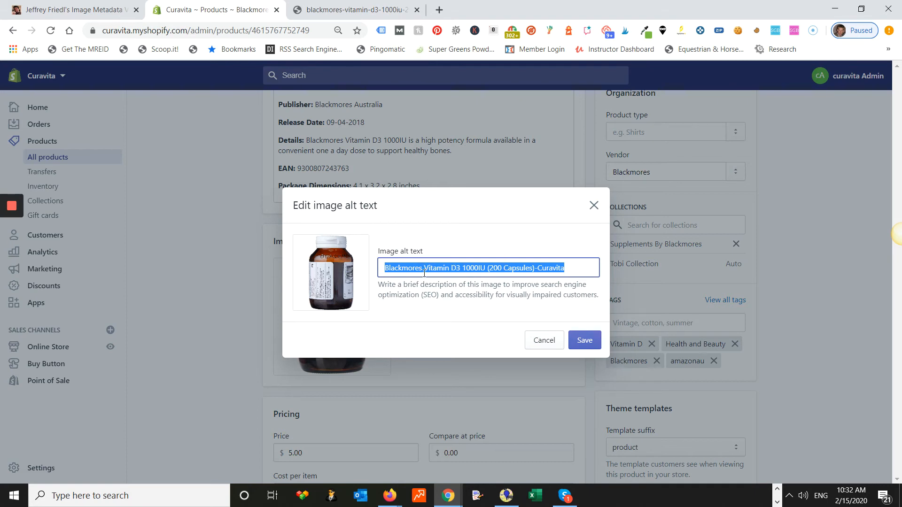
{"action": "left_click", "coordinate": [594, 208]}
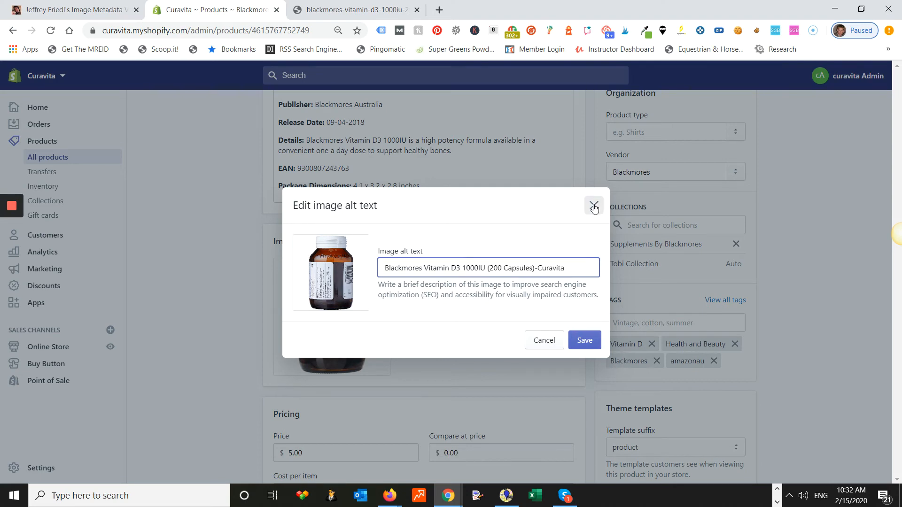
Switch to Jeffrey's Image Metadata Viewer and examine the metadata report for best bone broth australia.jpg
{"action": "mouse_move", "coordinate": [8, 217]}
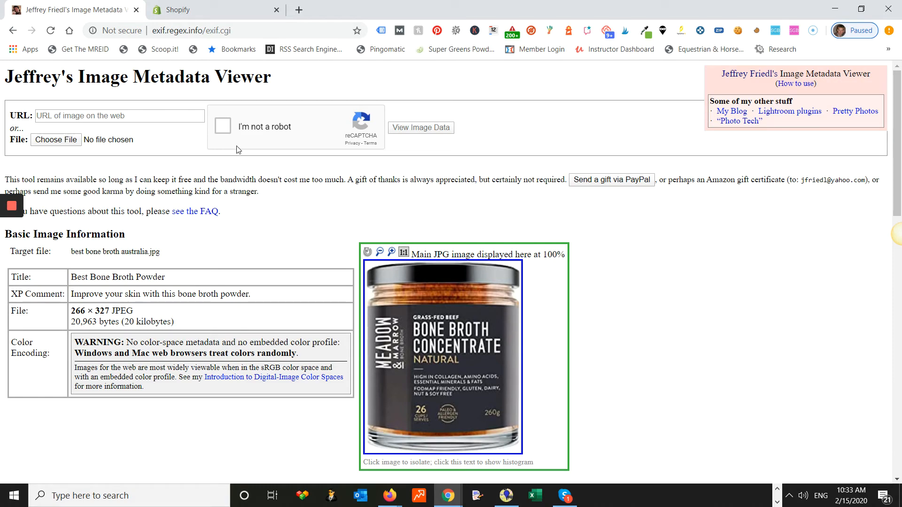
{"action": "scroll", "coordinate": [248, 269], "scroll_direction": "down", "scroll_amount": 10}
{"action": "scroll", "coordinate": [191, 306], "scroll_direction": "up", "scroll_amount": 12}
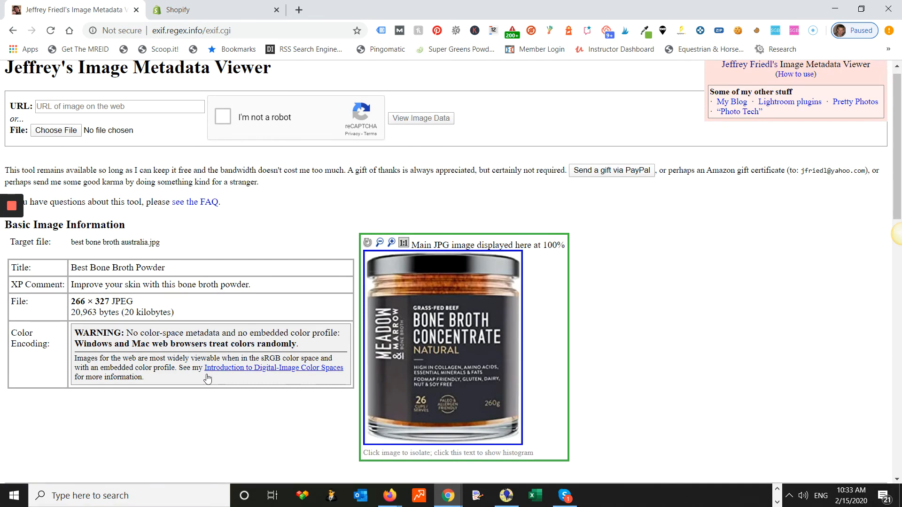
Examine the XMP and EXIF sections of the bone broth image's metadata report, then return to its basic image information
{"action": "scroll", "coordinate": [207, 376], "scroll_direction": "down", "scroll_amount": 12}
{"action": "scroll", "coordinate": [228, 372], "scroll_direction": "up", "scroll_amount": 10}
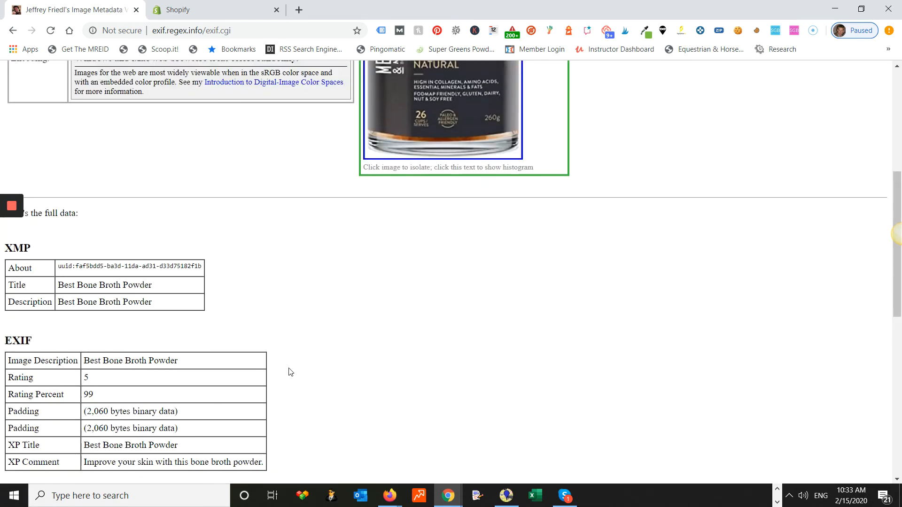
{"action": "scroll", "coordinate": [340, 423], "scroll_direction": "up", "scroll_amount": 3}
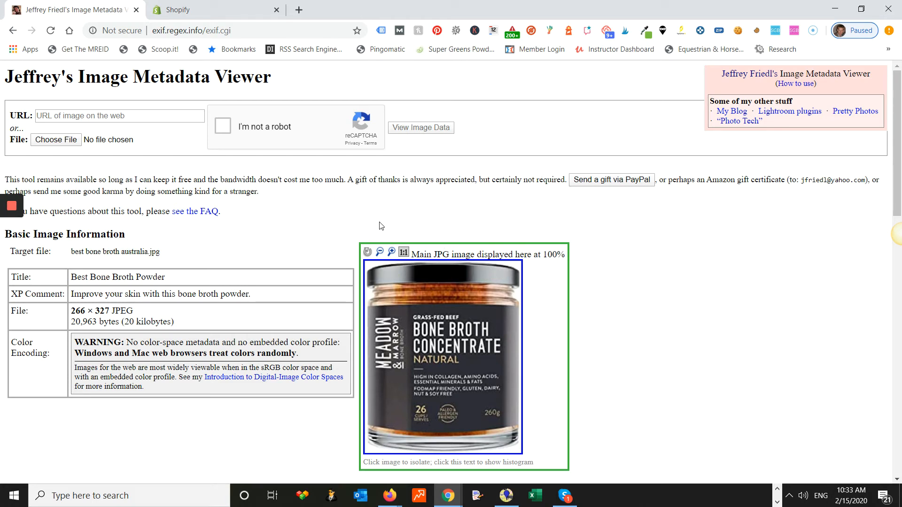
{"action": "scroll", "coordinate": [277, 428], "scroll_direction": "down", "scroll_amount": 3}
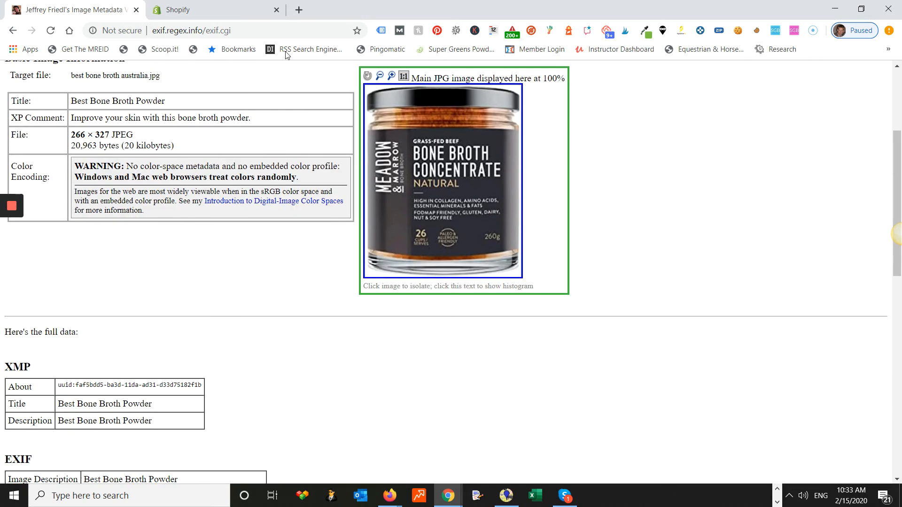
Switch to the Shopify admin, open Bulk Image Edit by Hextom and review its product image editing tools
{"action": "left_click", "coordinate": [229, 7]}
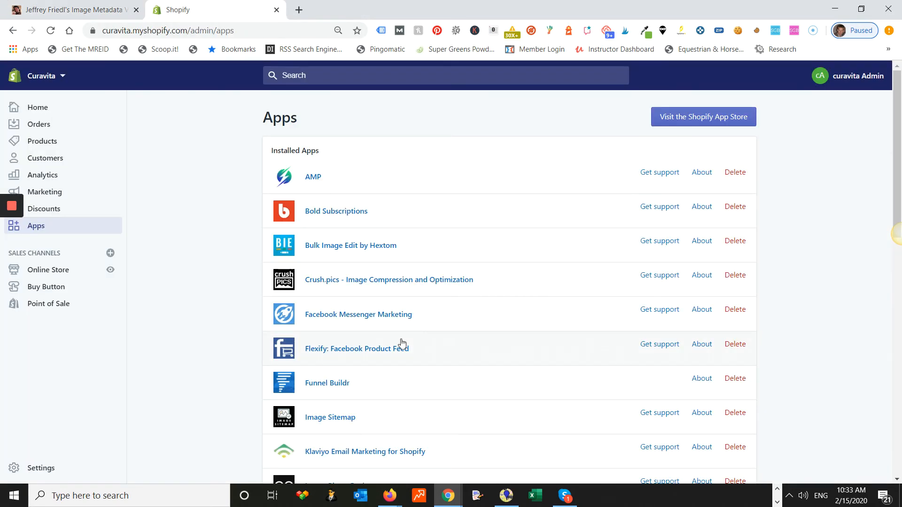
{"action": "left_click", "coordinate": [366, 245]}
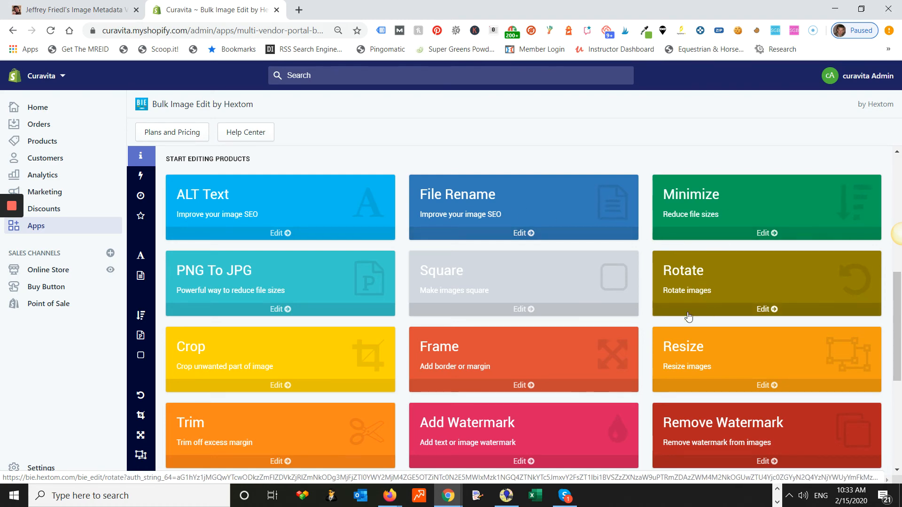
{"action": "scroll", "coordinate": [756, 325], "scroll_direction": "down", "scroll_amount": 1}
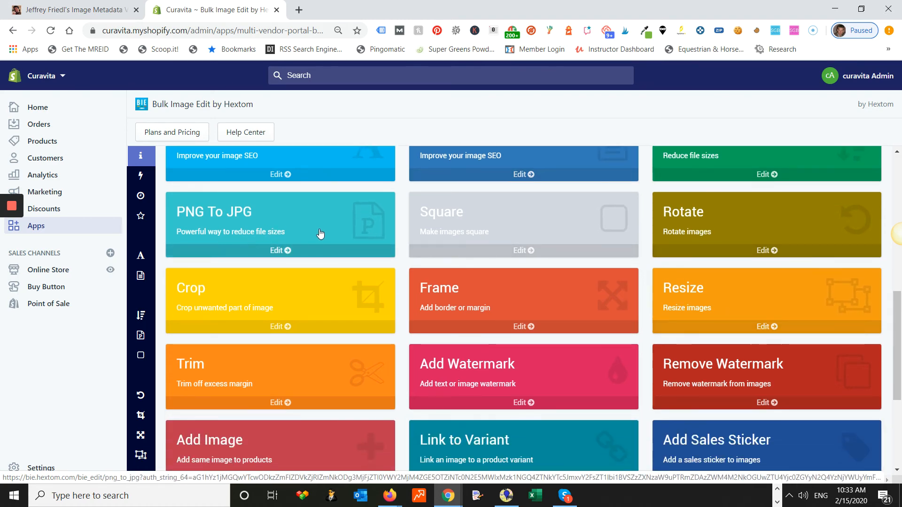
{"action": "scroll", "coordinate": [316, 244], "scroll_direction": "down", "scroll_amount": 2}
{"action": "scroll", "coordinate": [317, 250], "scroll_direction": "up", "scroll_amount": 3}
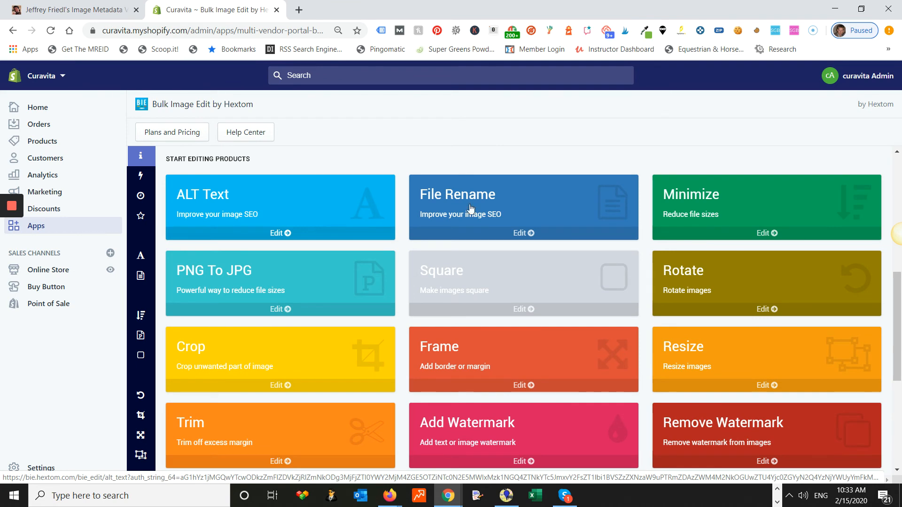
{"action": "scroll", "coordinate": [536, 238], "scroll_direction": "down", "scroll_amount": 1}
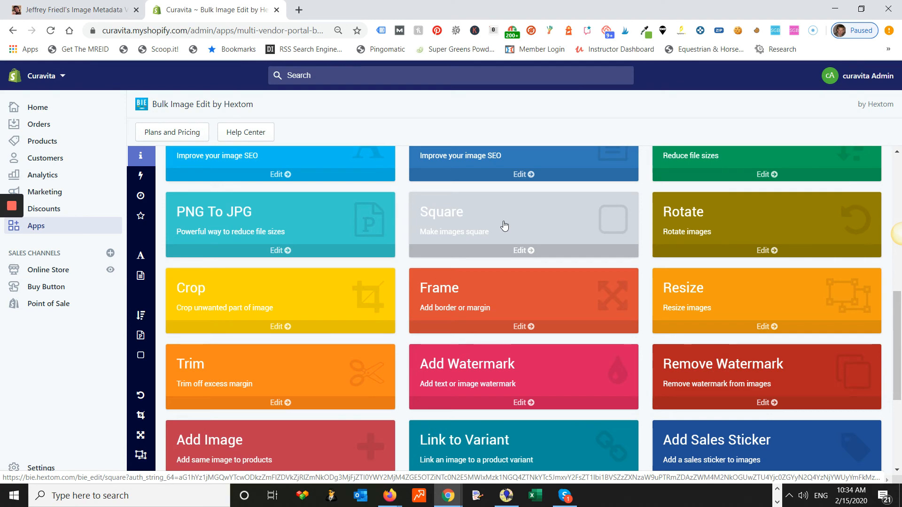
{"action": "scroll", "coordinate": [678, 291], "scroll_direction": "down", "scroll_amount": 3}
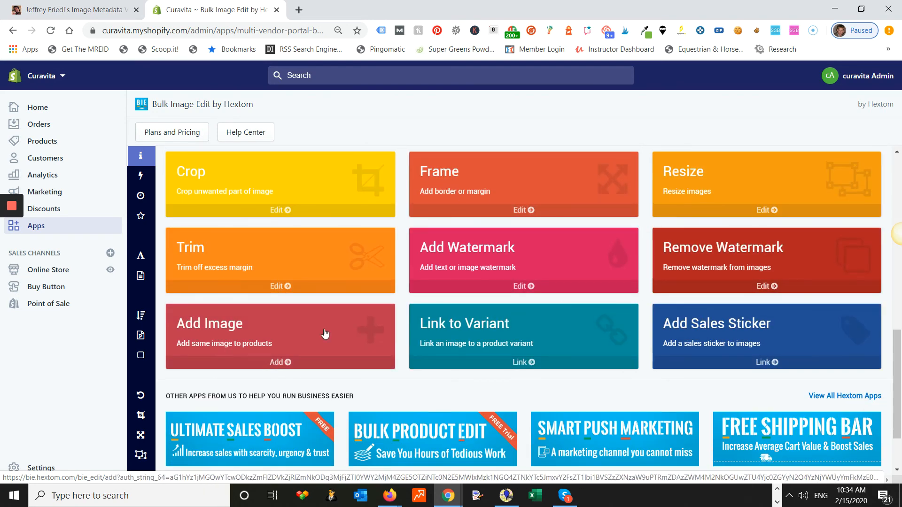
{"action": "scroll", "coordinate": [322, 332], "scroll_direction": "up", "scroll_amount": 3}
Open the bulk Alt Text editor and select Product Images as the type of images to edit
{"action": "mouse_move", "coordinate": [161, 205]}
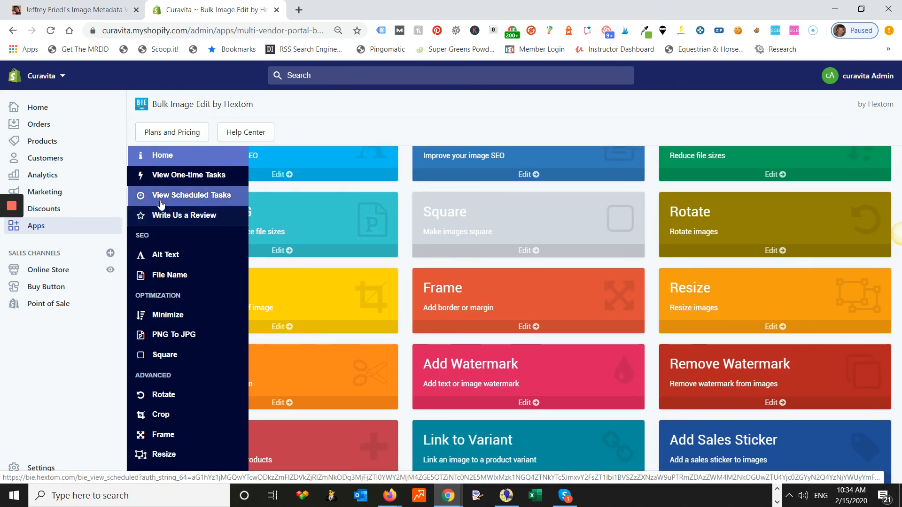
{"action": "left_click", "coordinate": [177, 262]}
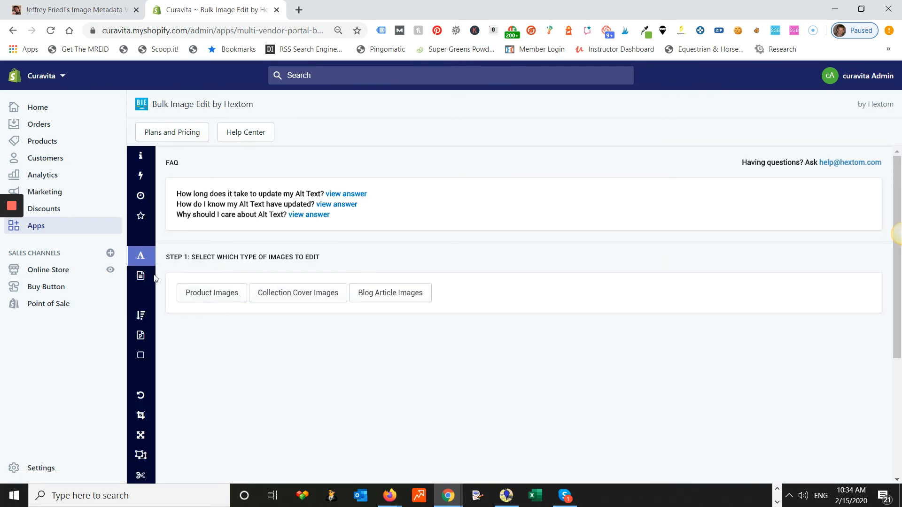
{"action": "mouse_move", "coordinate": [227, 278]}
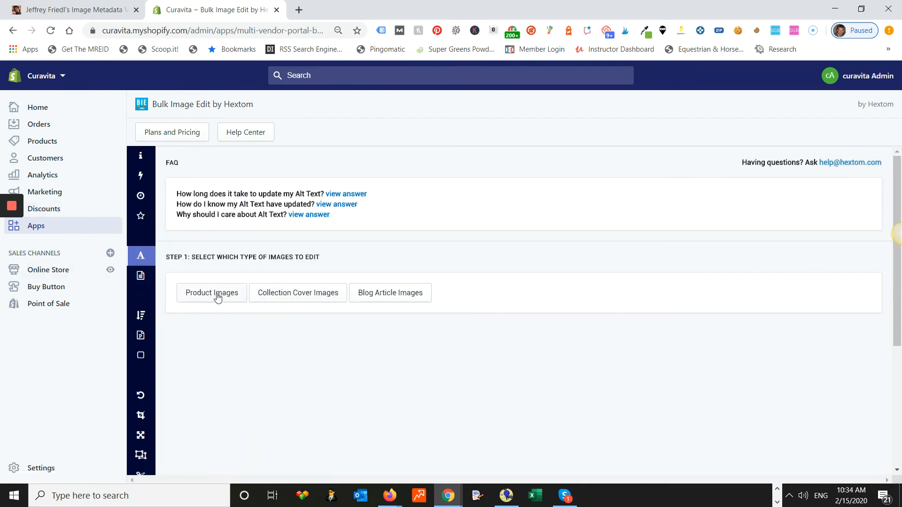
{"action": "left_click", "coordinate": [217, 297]}
{"action": "scroll", "coordinate": [573, 275], "scroll_direction": "down", "scroll_amount": 3}
{"action": "scroll", "coordinate": [815, 300], "scroll_direction": "up", "scroll_amount": 1}
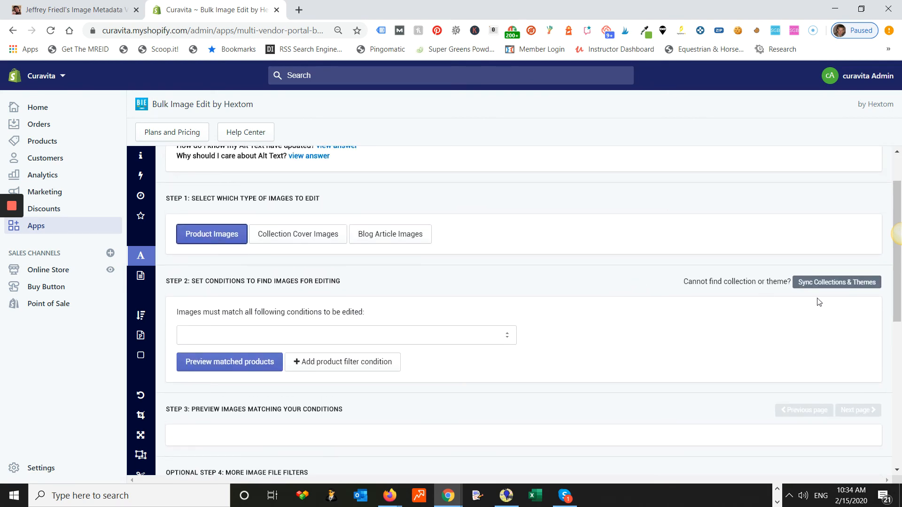
Set the product filter condition to "collection is" Cellfood Essentials
{"action": "left_click", "coordinate": [322, 339]}
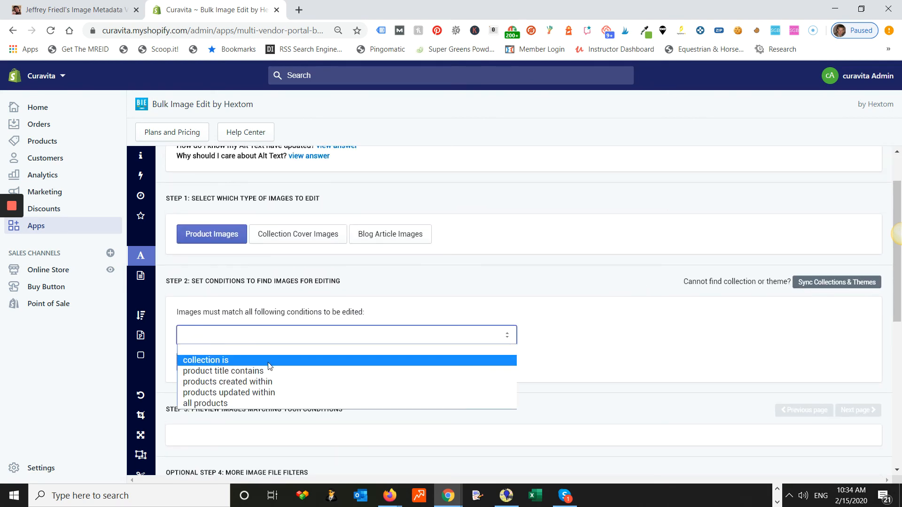
{"action": "left_click", "coordinate": [247, 365]}
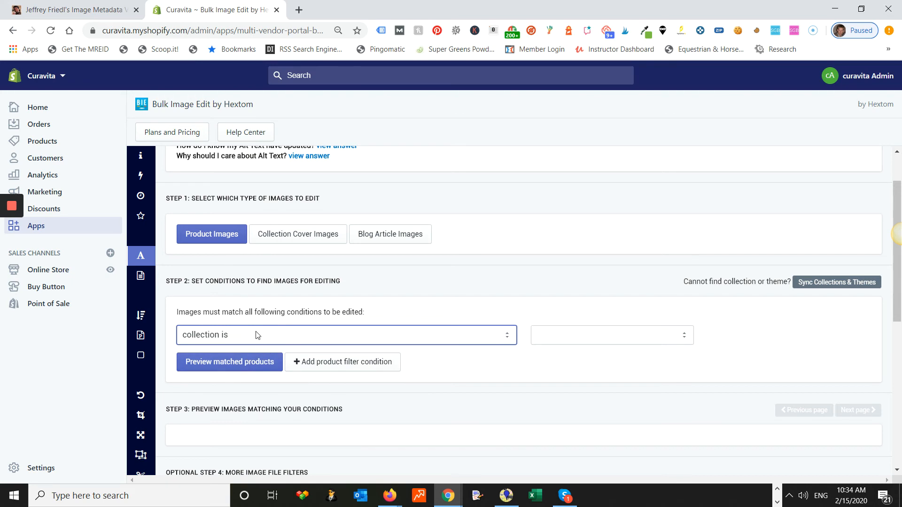
{"action": "left_click", "coordinate": [598, 335]}
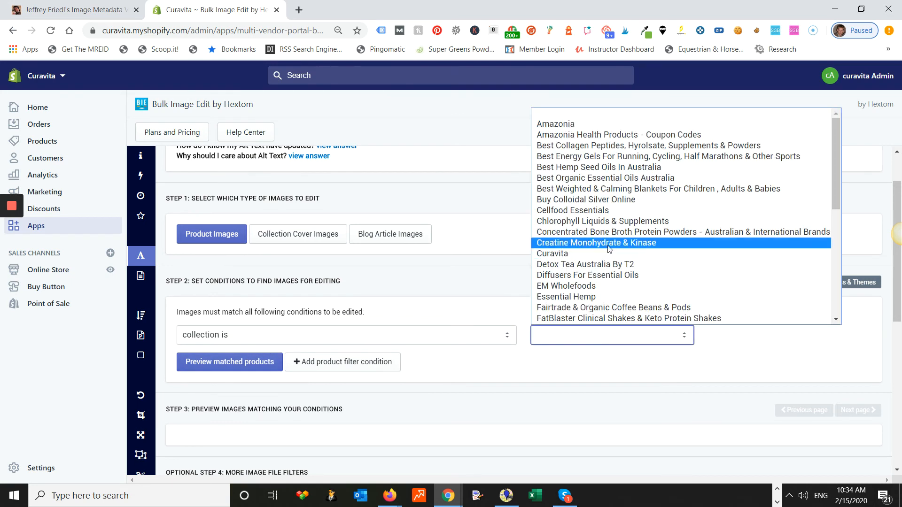
{"action": "left_click", "coordinate": [595, 210]}
Keep the image filter at "all images (in step 2) will be edited" and set the edit method to "update image alt-text"
{"action": "scroll", "coordinate": [451, 338], "scroll_direction": "down", "scroll_amount": 3}
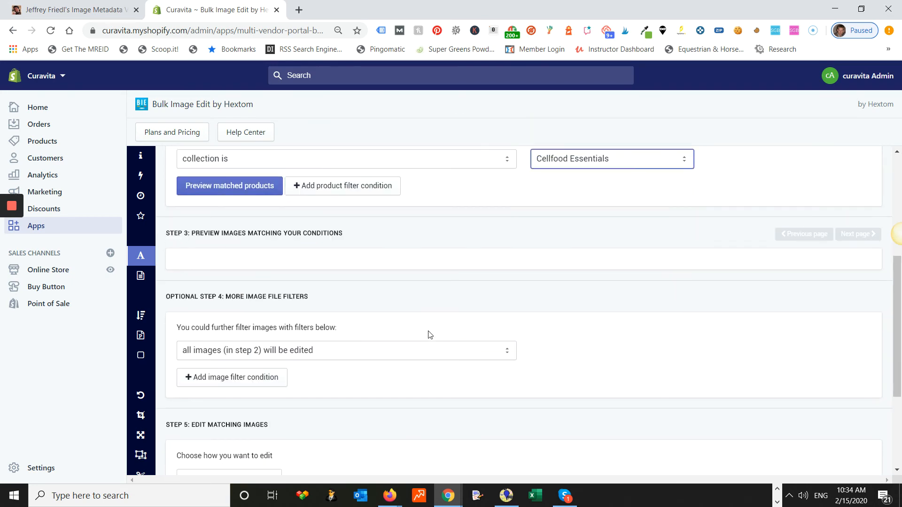
{"action": "scroll", "coordinate": [329, 273], "scroll_direction": "down", "scroll_amount": 2}
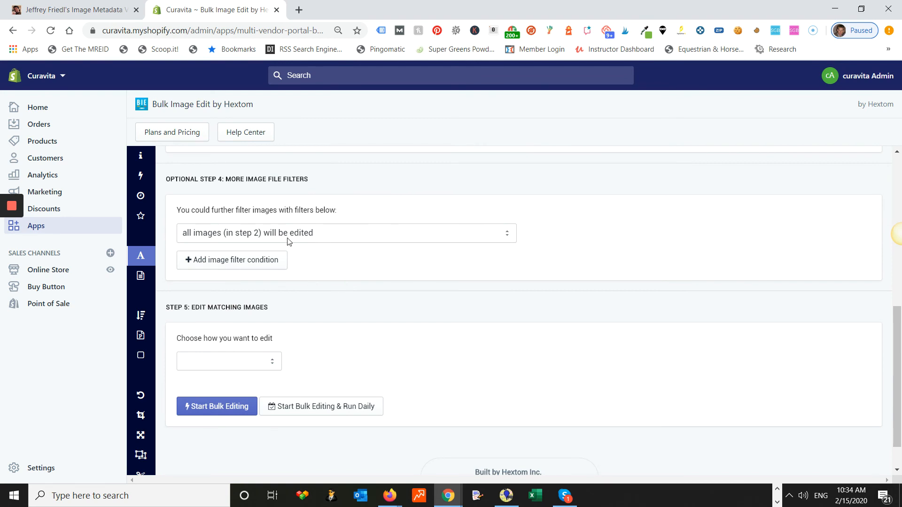
{"action": "left_click", "coordinate": [284, 238]}
{"action": "left_click", "coordinate": [283, 238]}
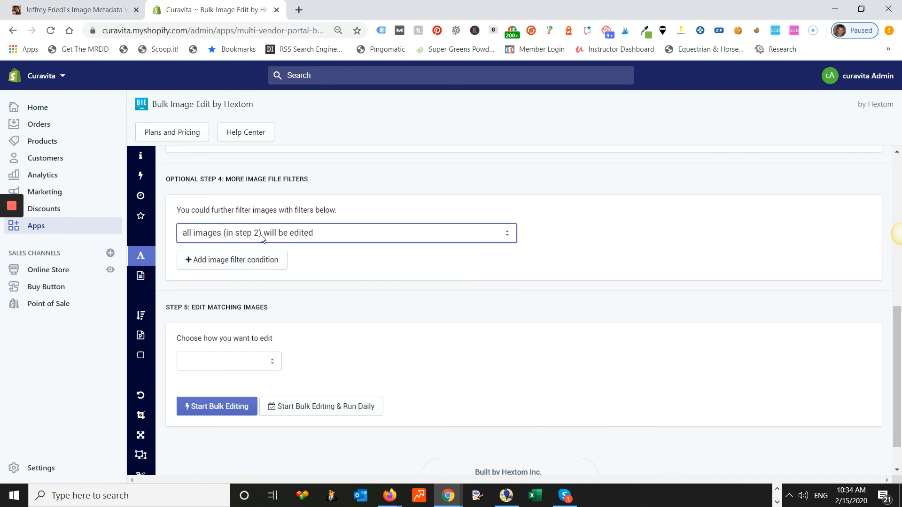
{"action": "left_click", "coordinate": [211, 358]}
{"action": "left_click", "coordinate": [214, 366]}
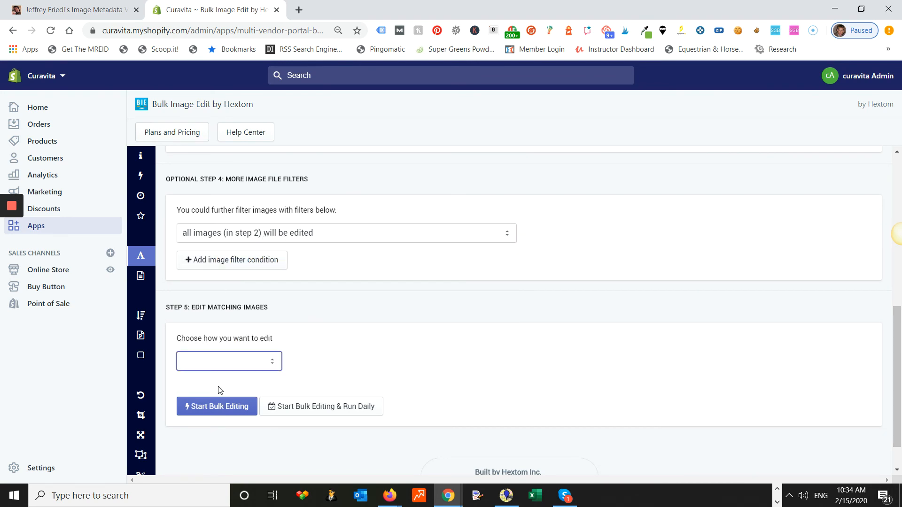
Review the alt-text template options and select the [product_title]-[product_vendor]-Curavita template
{"action": "scroll", "coordinate": [221, 357], "scroll_direction": "down", "scroll_amount": 3}
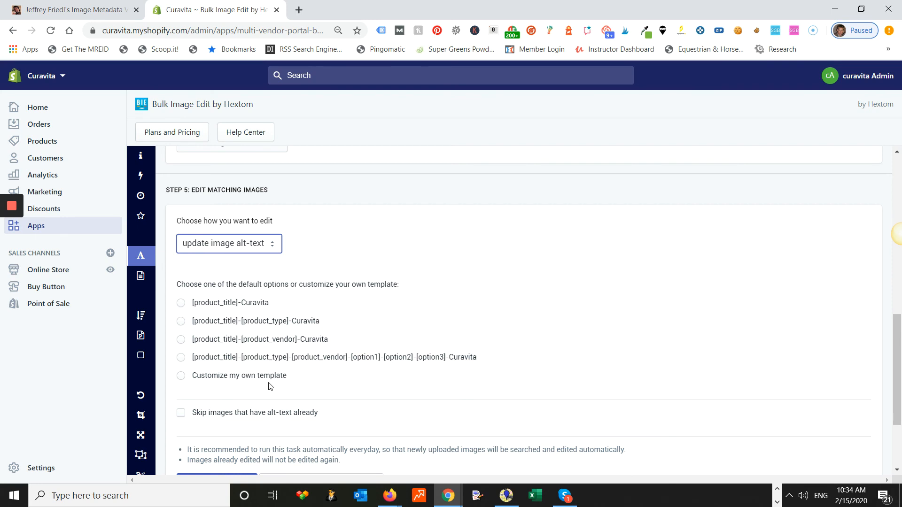
{"action": "scroll", "coordinate": [291, 350], "scroll_direction": "down", "scroll_amount": 3}
{"action": "scroll", "coordinate": [263, 254], "scroll_direction": "up", "scroll_amount": 1}
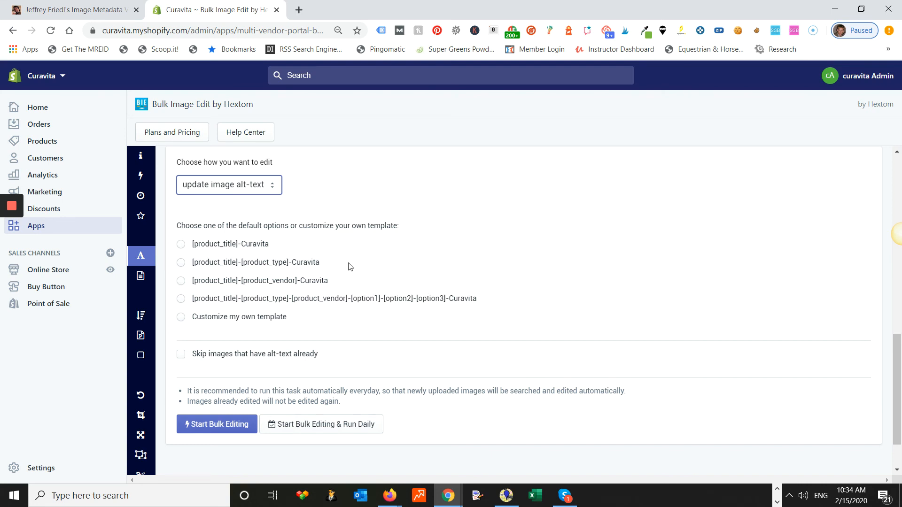
{"action": "left_click", "coordinate": [181, 263]}
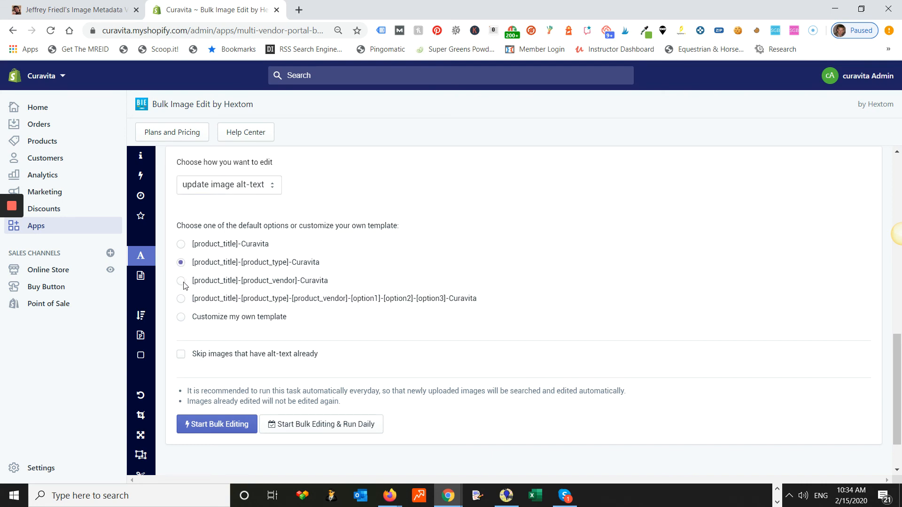
{"action": "left_click", "coordinate": [182, 282]}
Leave the alt-text setup without starting the bulk edit and open the bulk File Name editor
{"action": "scroll", "coordinate": [408, 332], "scroll_direction": "up", "scroll_amount": 3}
{"action": "scroll", "coordinate": [408, 332], "scroll_direction": "up", "scroll_amount": 4}
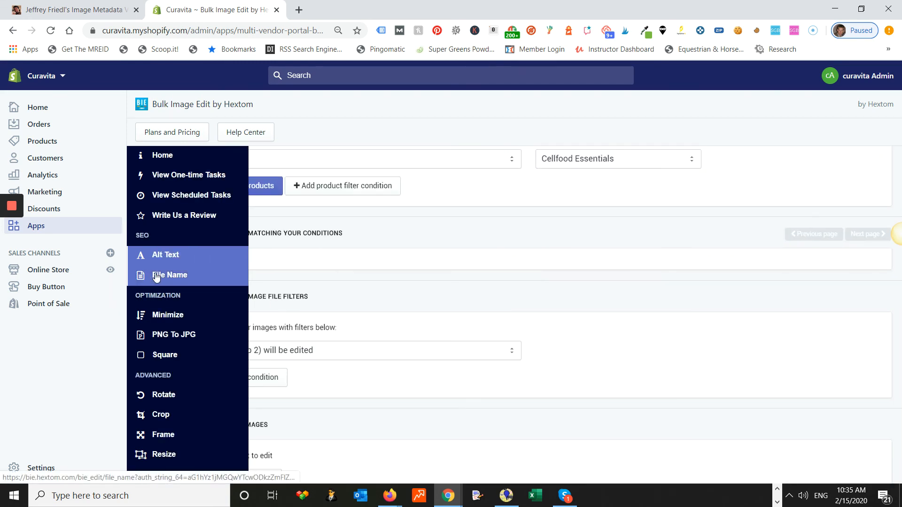
{"action": "left_click", "coordinate": [156, 277]}
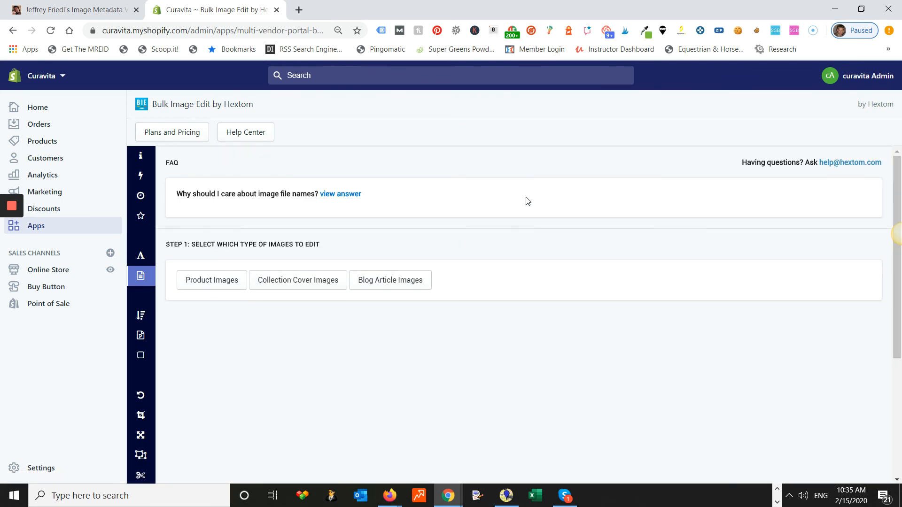
{"action": "mouse_move", "coordinate": [19, 208]}
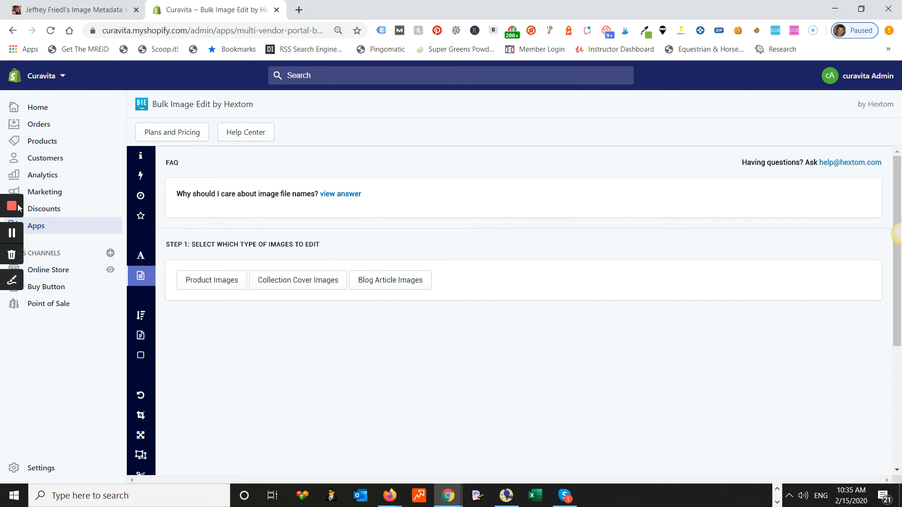
{"action": "left_click", "coordinate": [13, 237]}
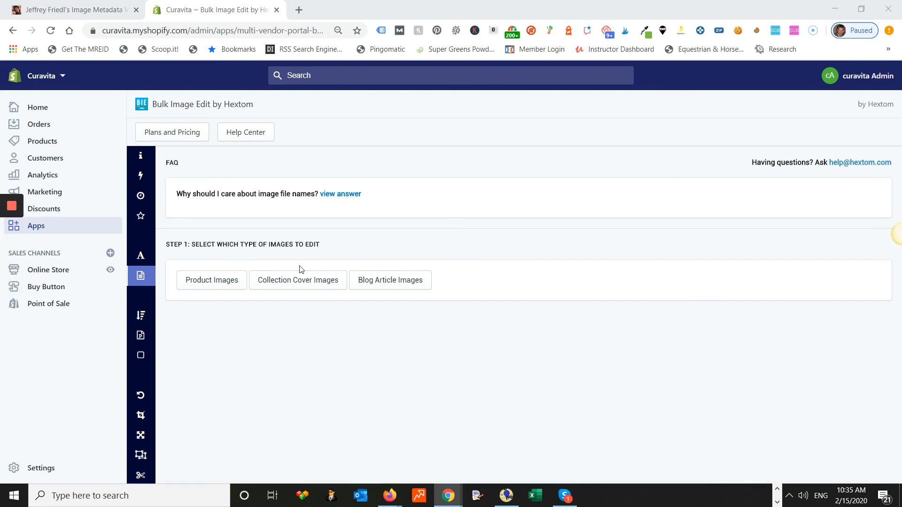